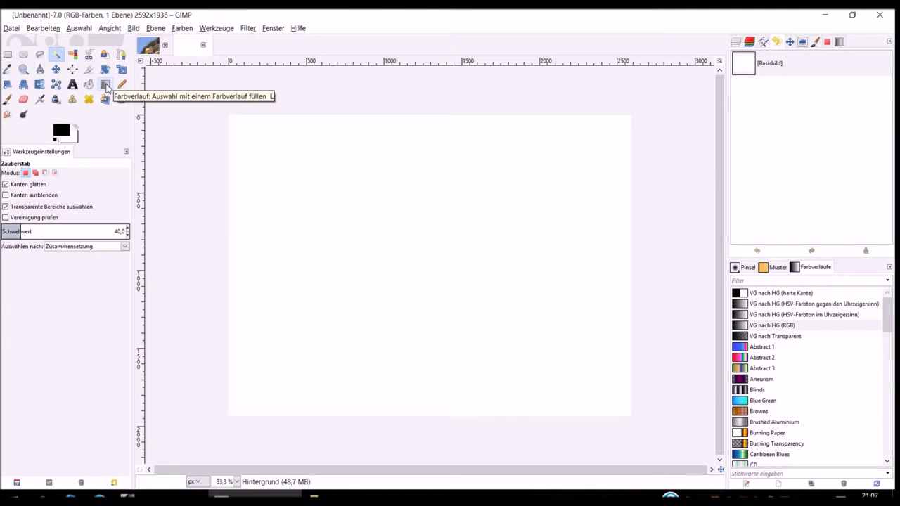
# Step: Draw a black-to-white linear gradient from left to right across the blank canvas
pyautogui.click(107, 85)
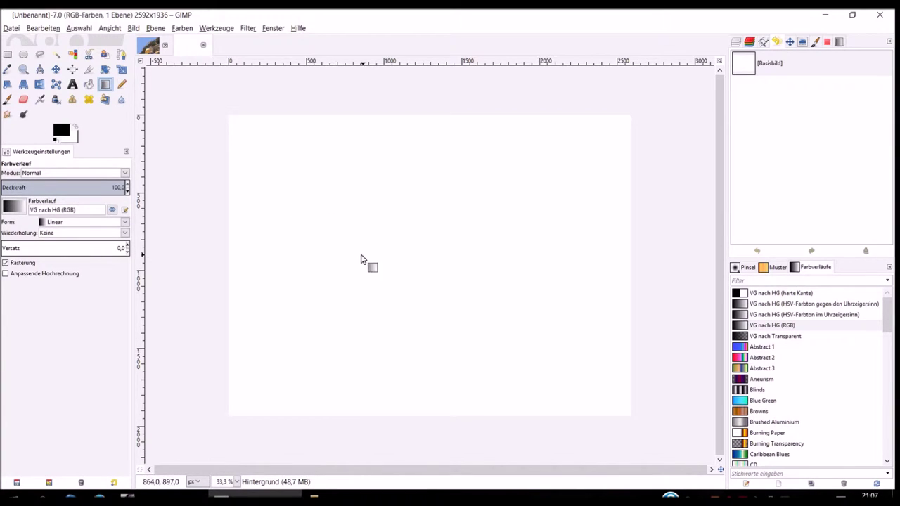
pyautogui.moveTo(294, 258); pyautogui.dragTo(257, 261)
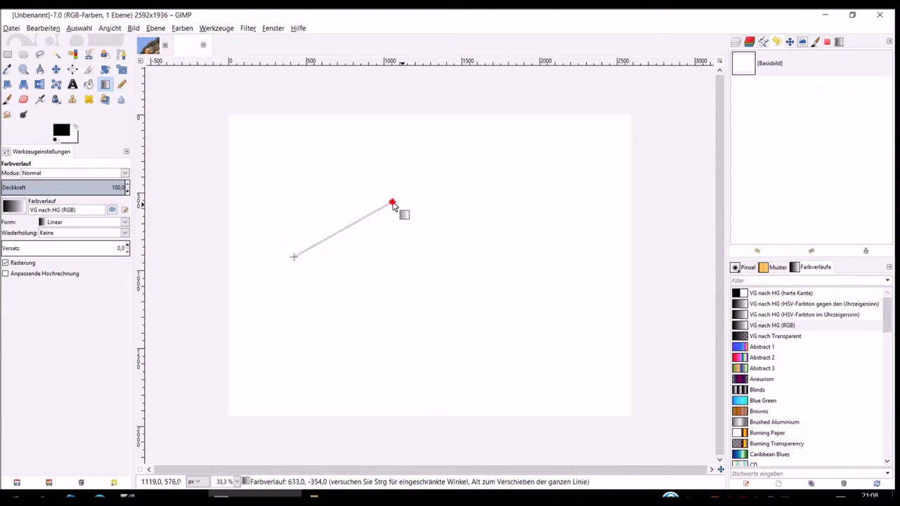
pyautogui.moveTo(257, 261)
pyautogui.mouseDown()
pyautogui.moveTo(513, 265)
pyautogui.moveTo(513, 276)
pyautogui.mouseUp()
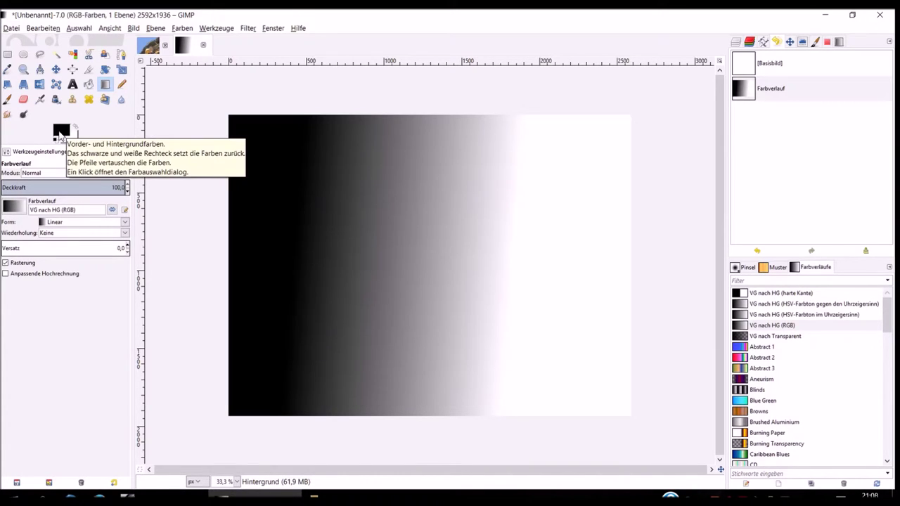
pyautogui.click(61, 135)
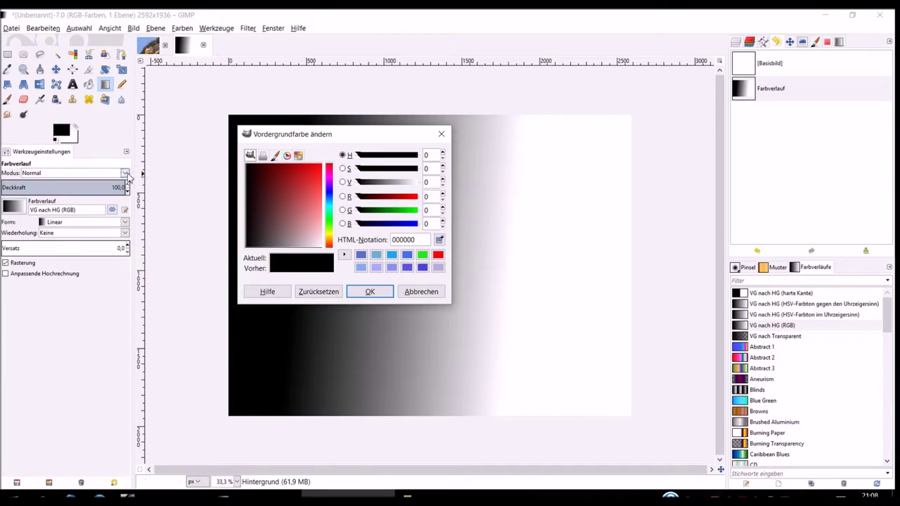
# Step: Set foreground red and background yellow fff008, then draw a left-to-right red-to-yellow gradient
pyautogui.moveTo(309, 180); pyautogui.dragTo(319, 174)
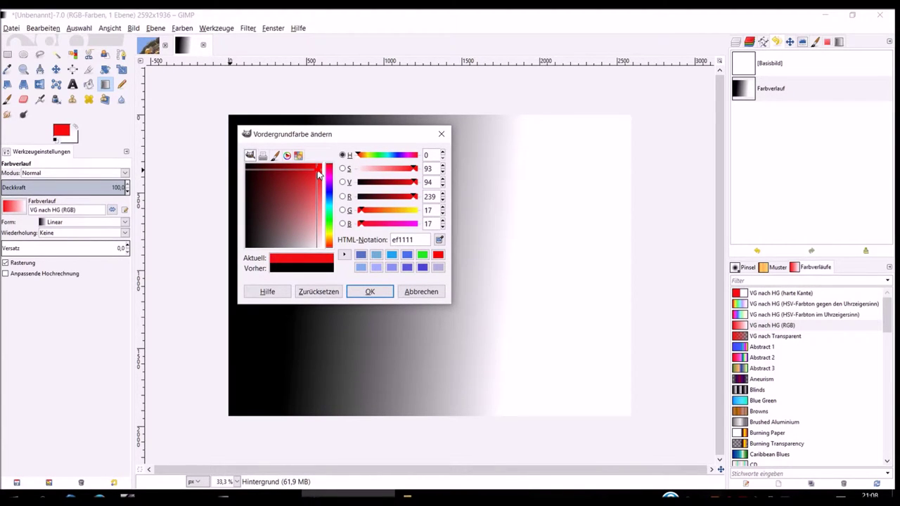
pyautogui.click(370, 296)
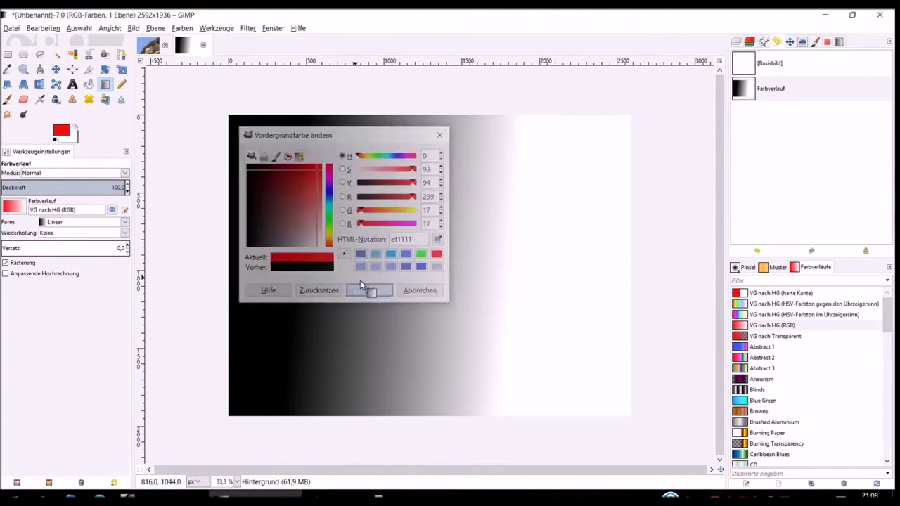
pyautogui.click(72, 140)
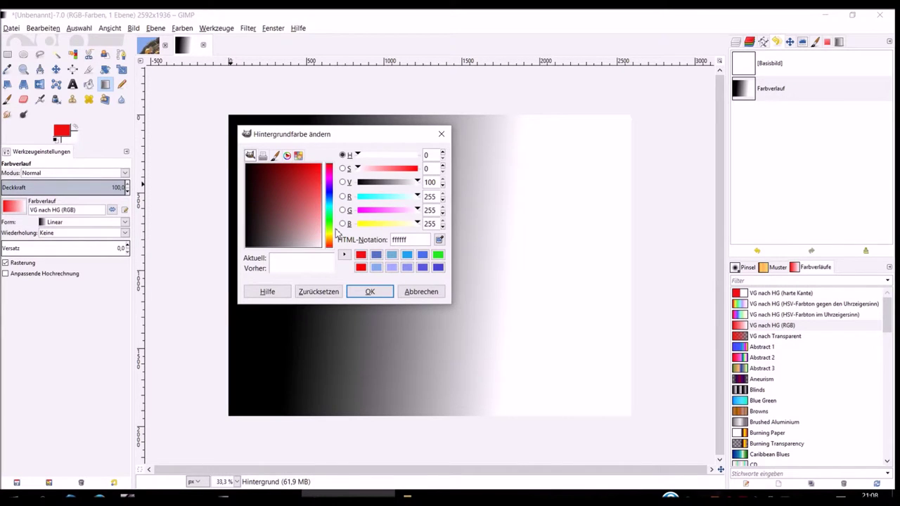
pyautogui.click(328, 232)
pyautogui.moveTo(314, 218); pyautogui.dragTo(325, 172)
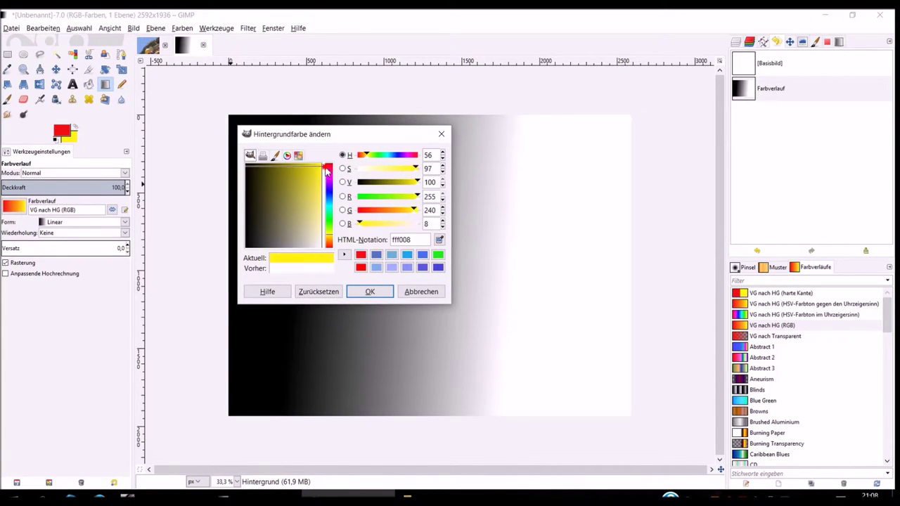
pyautogui.click(370, 291)
pyautogui.moveTo(284, 258); pyautogui.dragTo(584, 263)
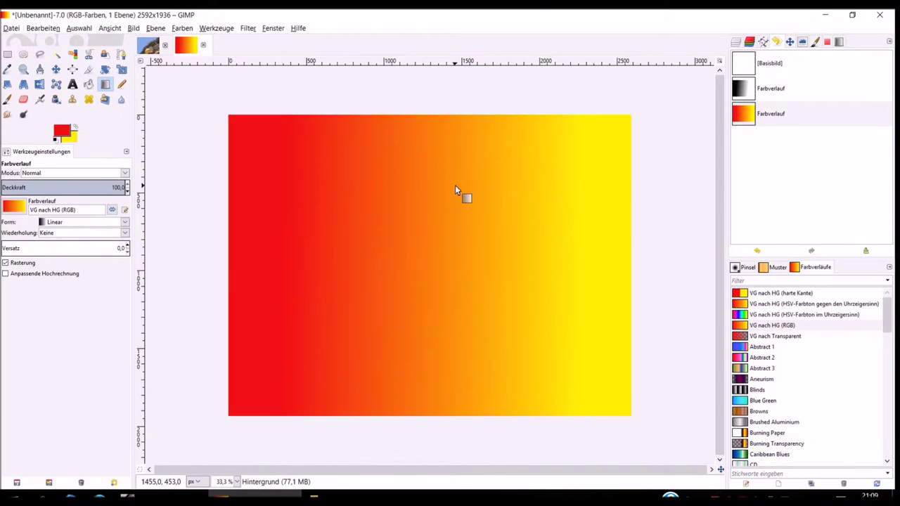
# Step: Redraw the red-to-yellow gradient vertically and in several diagonals, ending with a smooth top-left-to-bottom-right blend
pyautogui.moveTo(384, 176)
pyautogui.mouseDown()
pyautogui.moveTo(383, 342)
pyautogui.moveTo(483, 341)
pyautogui.moveTo(395, 336)
pyautogui.mouseUp()
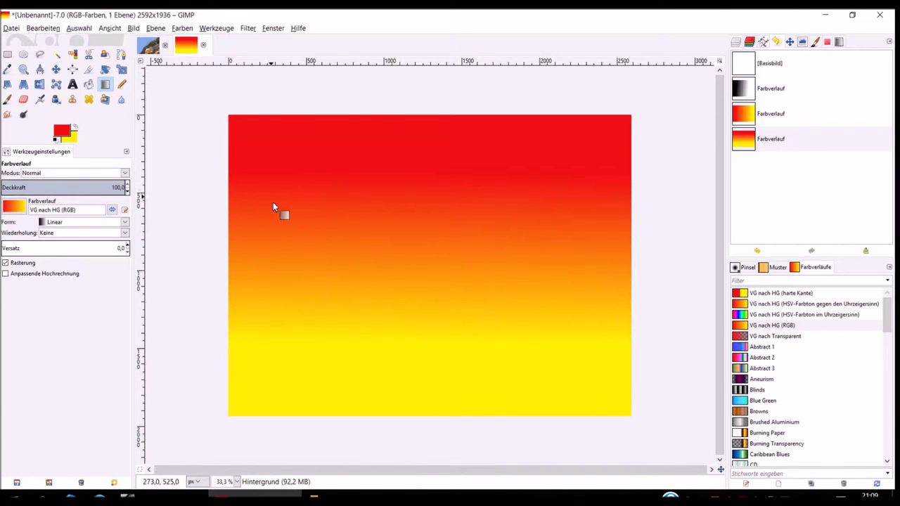
pyautogui.moveTo(249, 139)
pyautogui.mouseDown()
pyautogui.moveTo(508, 288)
pyautogui.moveTo(595, 387)
pyautogui.mouseUp()
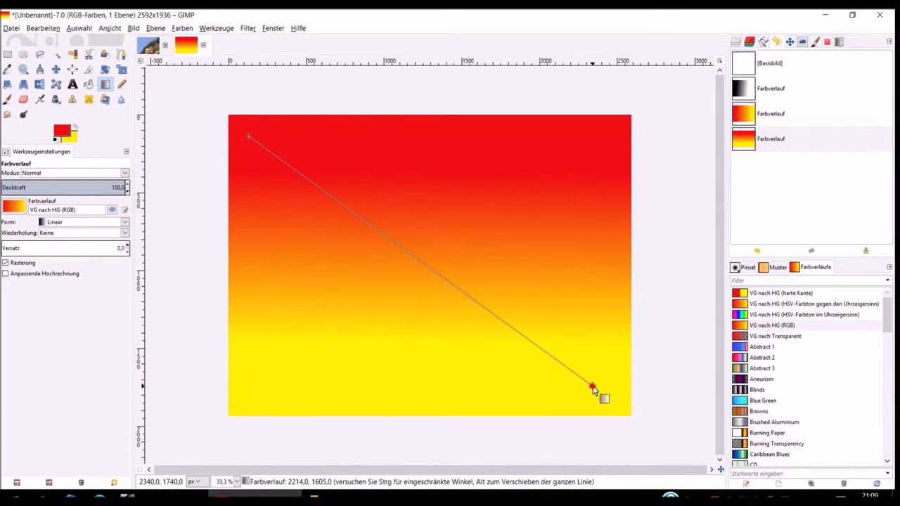
pyautogui.moveTo(392, 263)
pyautogui.mouseDown()
pyautogui.moveTo(438, 297)
pyautogui.moveTo(422, 297)
pyautogui.mouseUp()
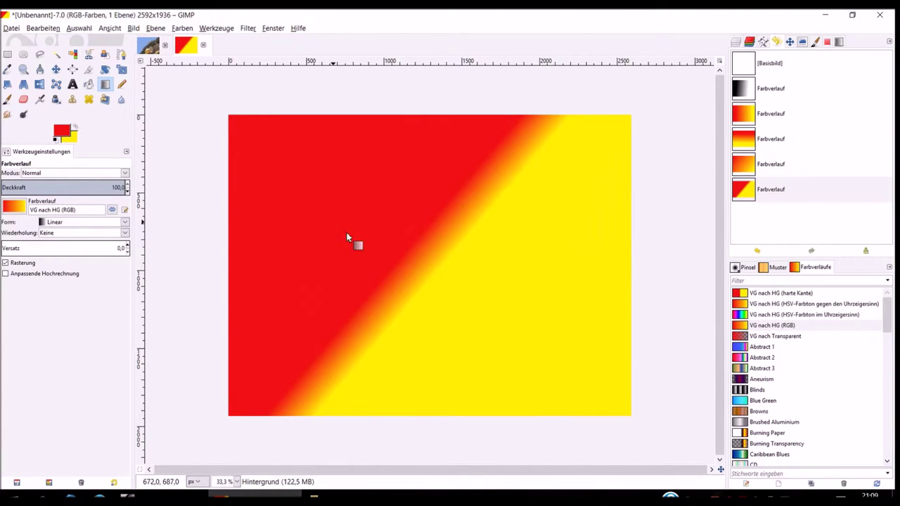
pyautogui.moveTo(239, 135)
pyautogui.mouseDown()
pyautogui.moveTo(585, 384)
pyautogui.moveTo(604, 421)
pyautogui.mouseUp()
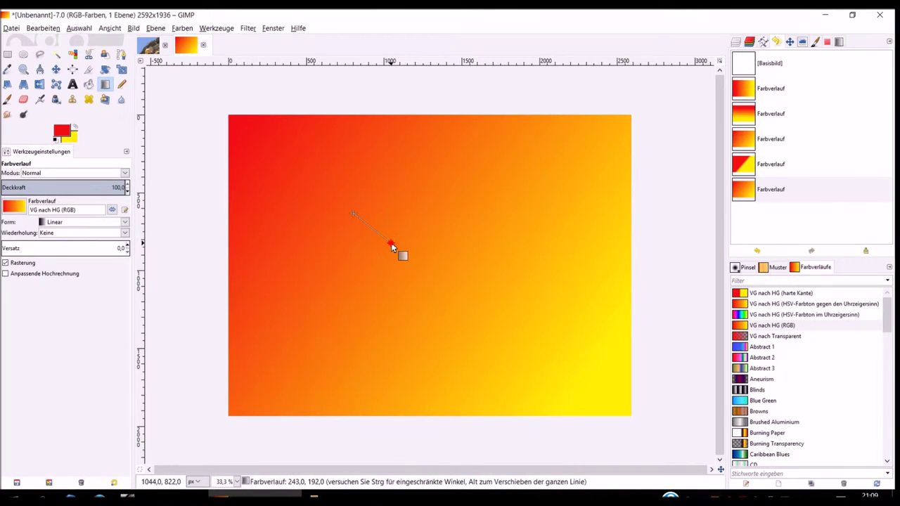
pyautogui.click(391, 244)
pyautogui.moveTo(392, 244); pyautogui.dragTo(404, 173)
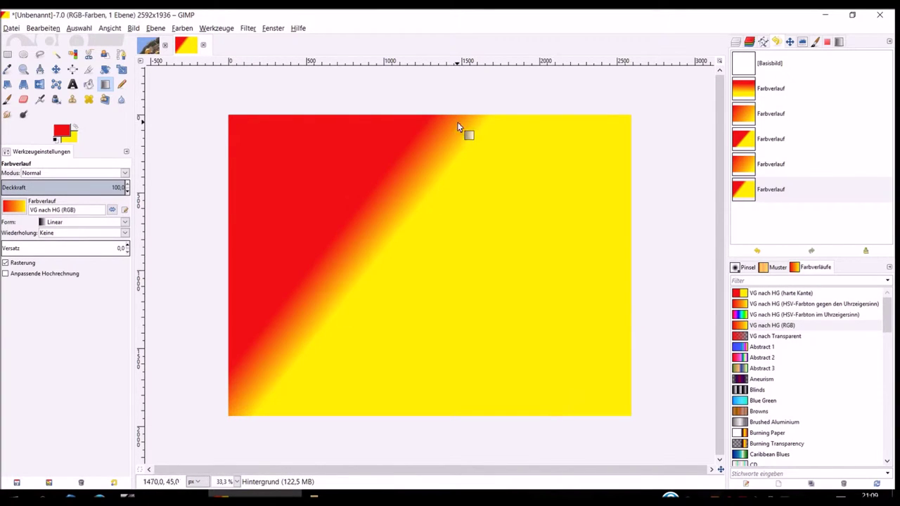
pyautogui.moveTo(312, 171); pyautogui.dragTo(530, 326)
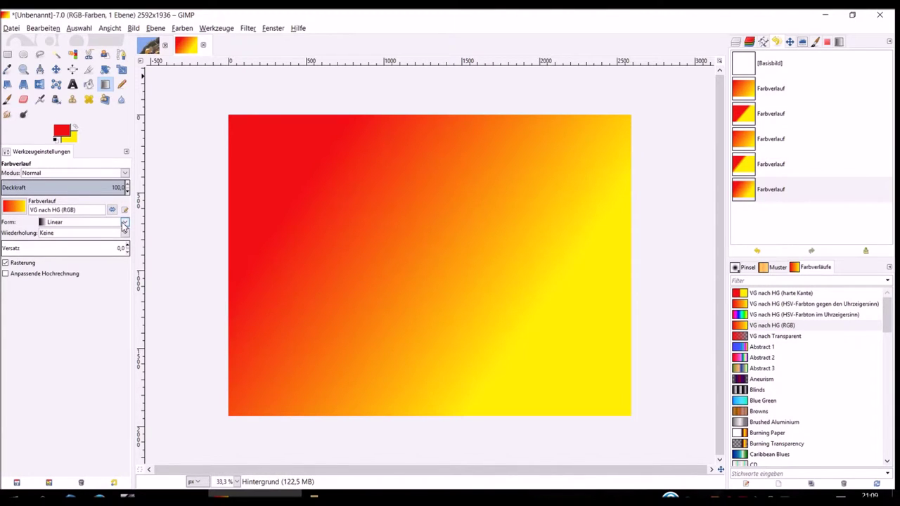
# Step: Switch the gradient shape to Kreisförmig and draw red-centred radial gradients, settling right of the middle
pyautogui.click(91, 226)
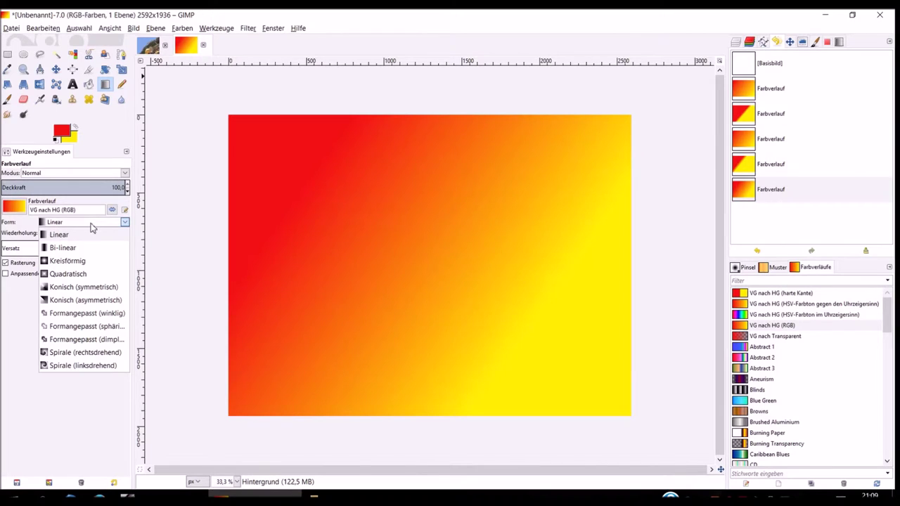
pyautogui.click(73, 261)
pyautogui.moveTo(387, 232); pyautogui.dragTo(528, 302)
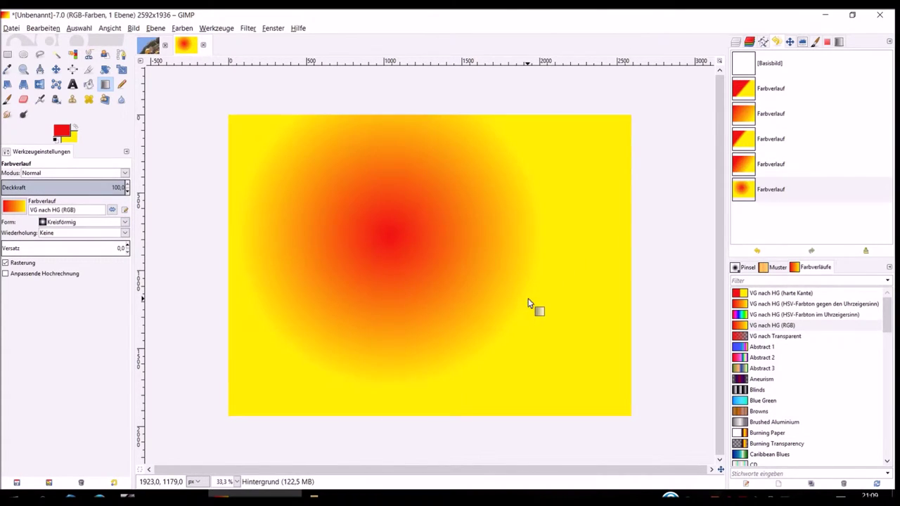
pyautogui.moveTo(408, 256); pyautogui.dragTo(502, 306)
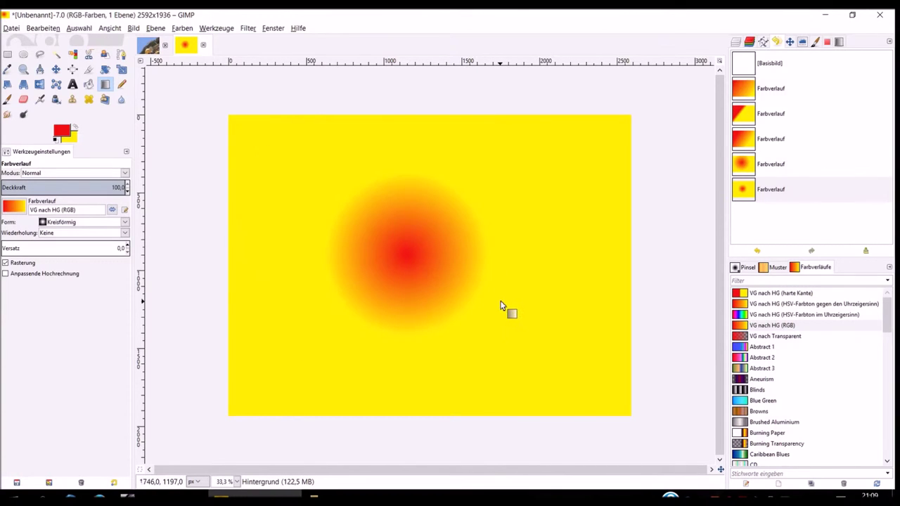
pyautogui.moveTo(557, 233); pyautogui.dragTo(382, 368)
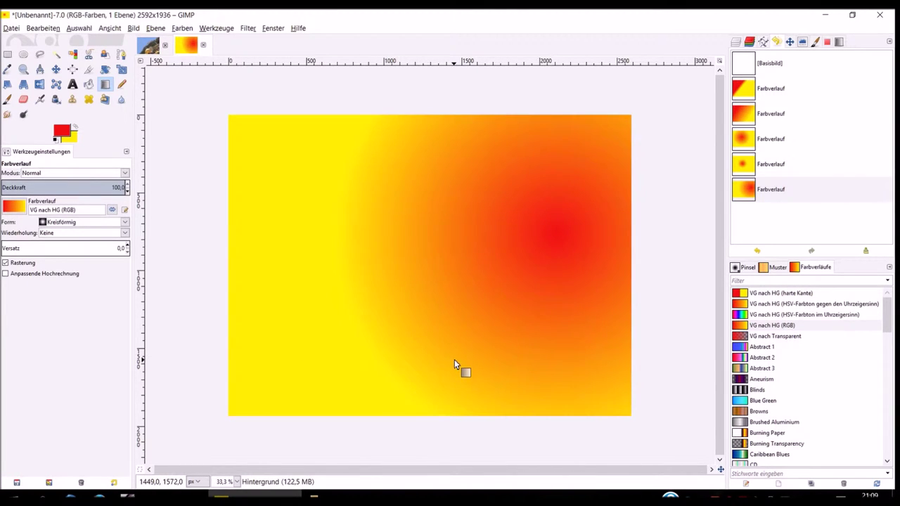
pyautogui.moveTo(488, 207); pyautogui.dragTo(394, 293)
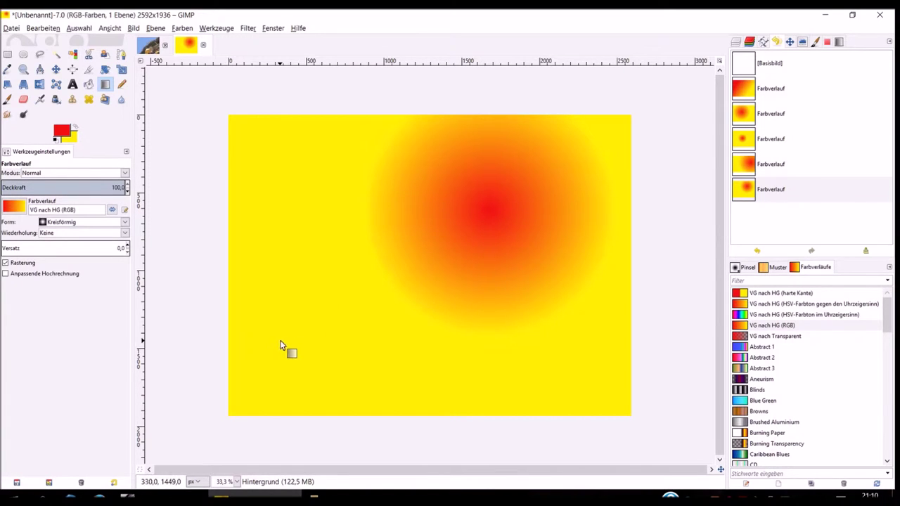
# Step: Draw a Quadratisch (square) red-to-yellow gradient in the upper-left area
pyautogui.click(125, 222)
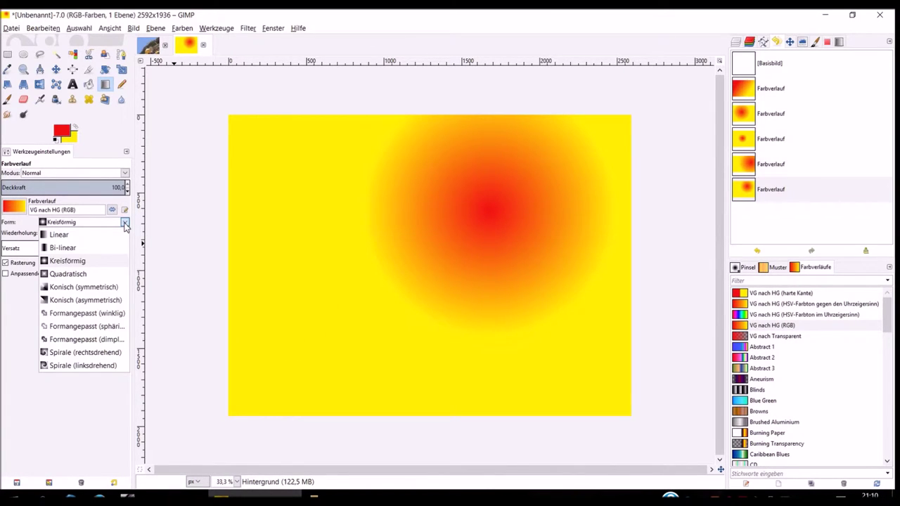
pyautogui.click(79, 274)
pyautogui.moveTo(340, 214); pyautogui.dragTo(450, 303)
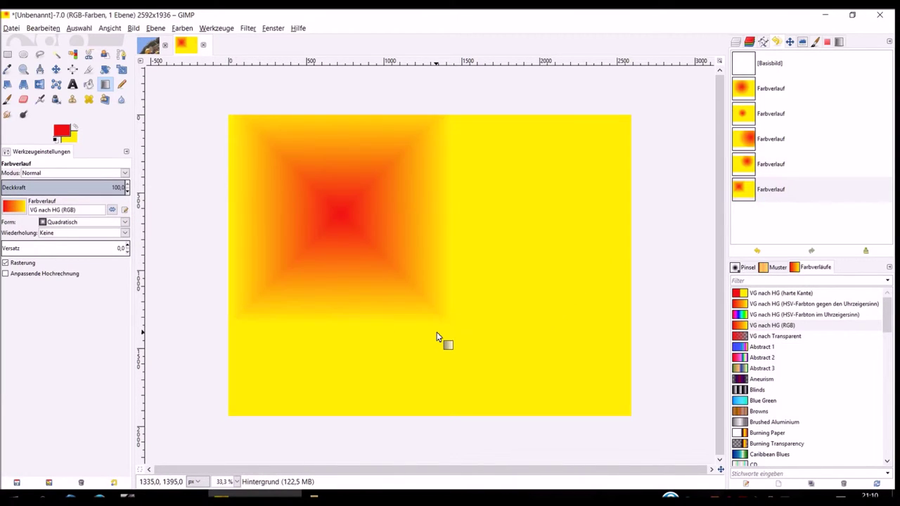
# Step: Draw a red-and-yellow Spirale (linksdrehend) gradient across the canvas
pyautogui.click(125, 222)
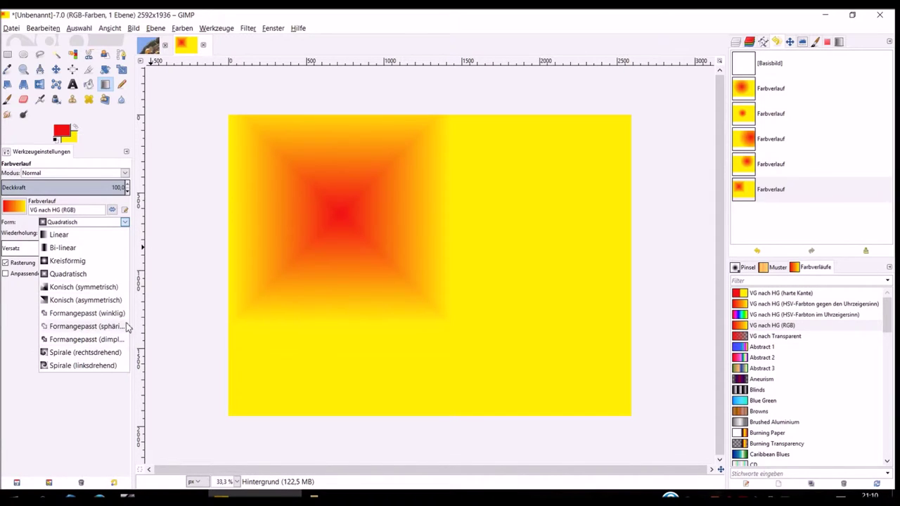
pyautogui.click(60, 368)
pyautogui.moveTo(457, 215); pyautogui.dragTo(365, 358)
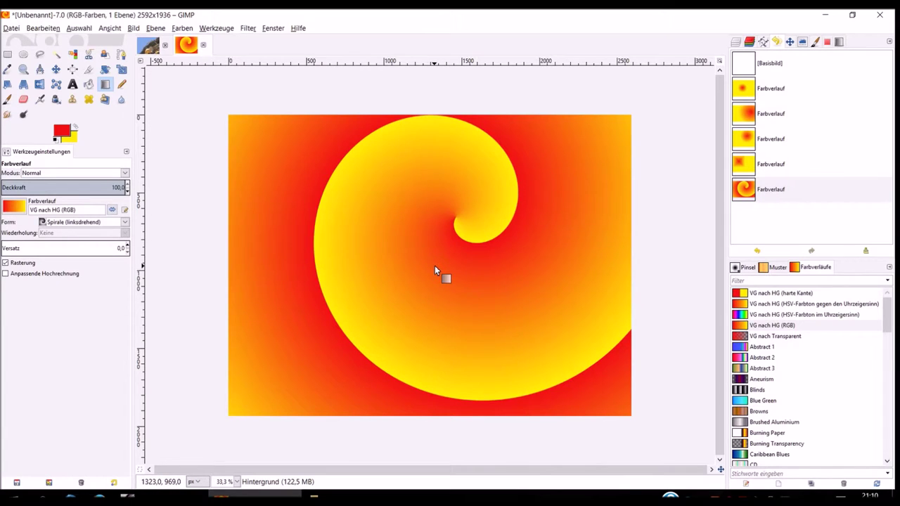
# Step: Choose the Tropical Colors preset and draw it as a spiral across the canvas
pyautogui.click(15, 207)
pyautogui.moveTo(81, 232); pyautogui.dragTo(90, 303)
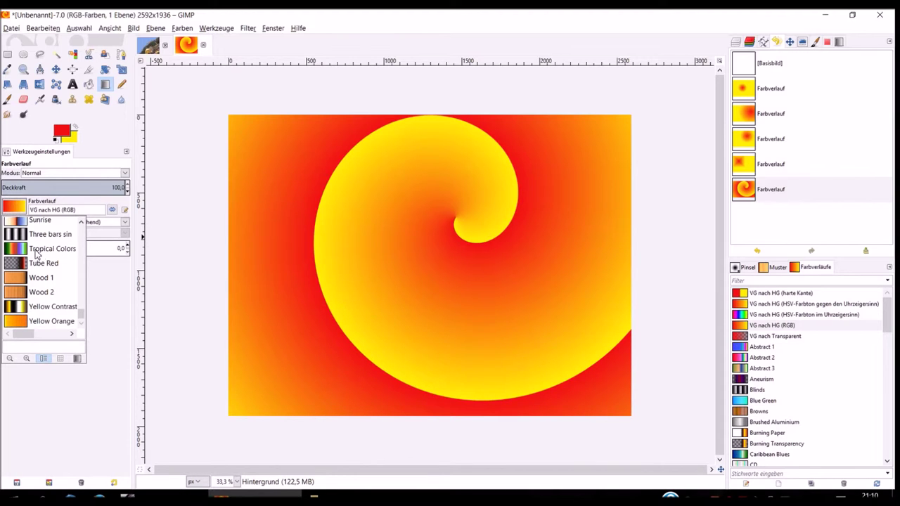
pyautogui.click(36, 254)
pyautogui.moveTo(379, 214); pyautogui.dragTo(504, 345)
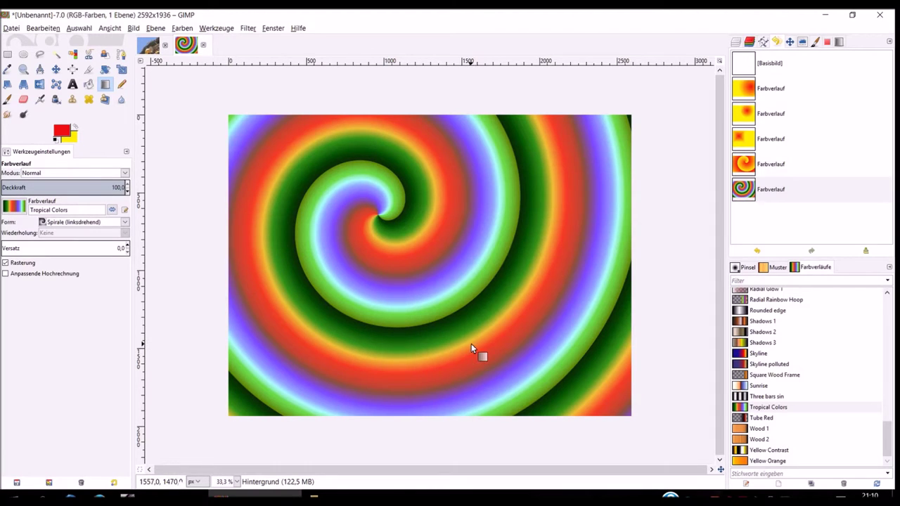
# Step: Redraw Tropical Colors as a left-to-right linear gradient
pyautogui.click(99, 222)
pyautogui.click(77, 235)
pyautogui.moveTo(295, 246); pyautogui.dragTo(542, 244)
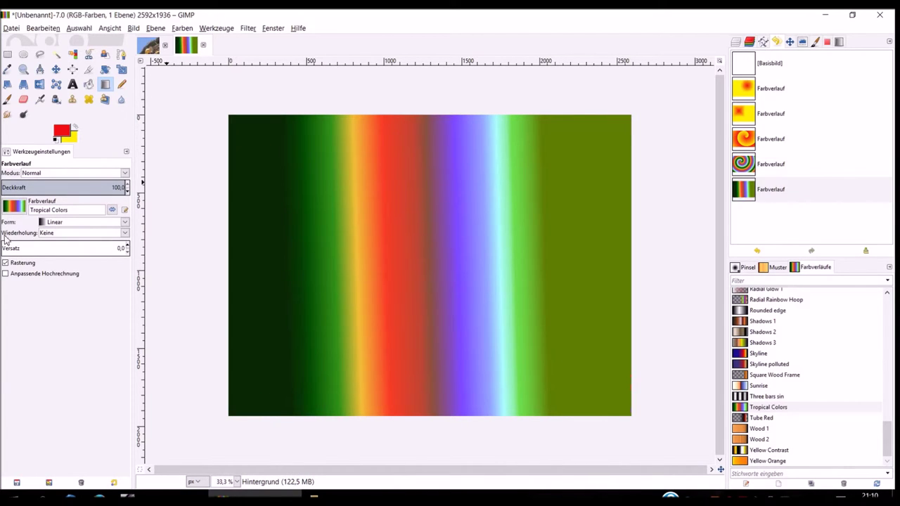
pyautogui.click(21, 213)
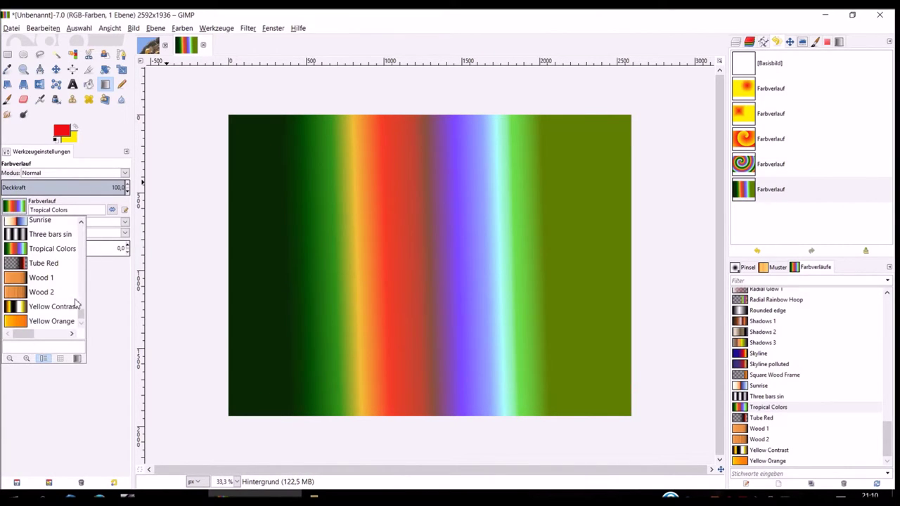
pyautogui.moveTo(80, 318)
pyautogui.mouseDown()
pyautogui.moveTo(88, 234)
pyautogui.moveTo(81, 308)
pyautogui.mouseUp()
# Step: Choose the Golden gradient and draw it horizontally, vertically, then diagonally across the canvas
pyautogui.scroll(-2, 80, 308)
pyautogui.scroll(-1, 79, 308)
pyautogui.scroll(4, 81, 302)
pyautogui.scroll(4, 81, 296)
pyautogui.scroll(4, 81, 290)
pyautogui.scroll(2, 80, 281)
pyautogui.scroll(1, 80, 277)
pyautogui.click(17, 277)
pyautogui.moveTo(330, 244); pyautogui.dragTo(496, 255)
pyautogui.moveTo(411, 149); pyautogui.dragTo(422, 366)
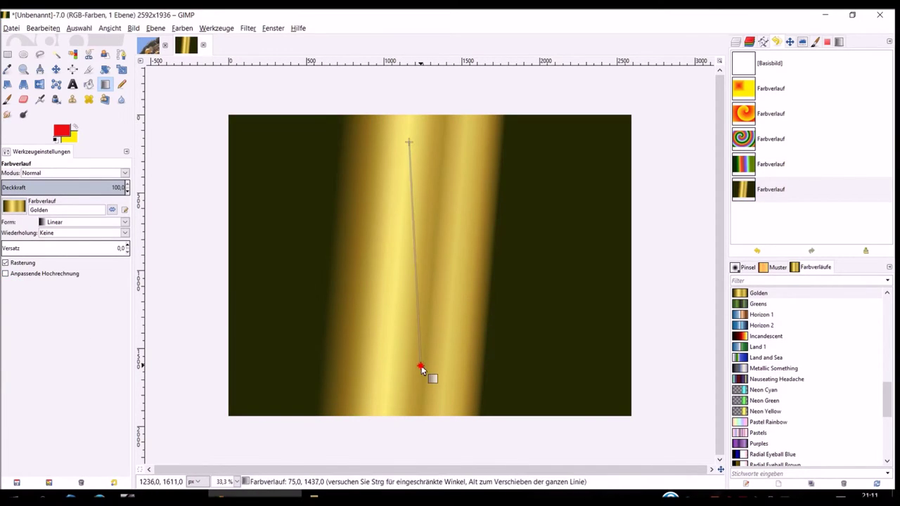
pyautogui.moveTo(318, 178); pyautogui.dragTo(602, 417)
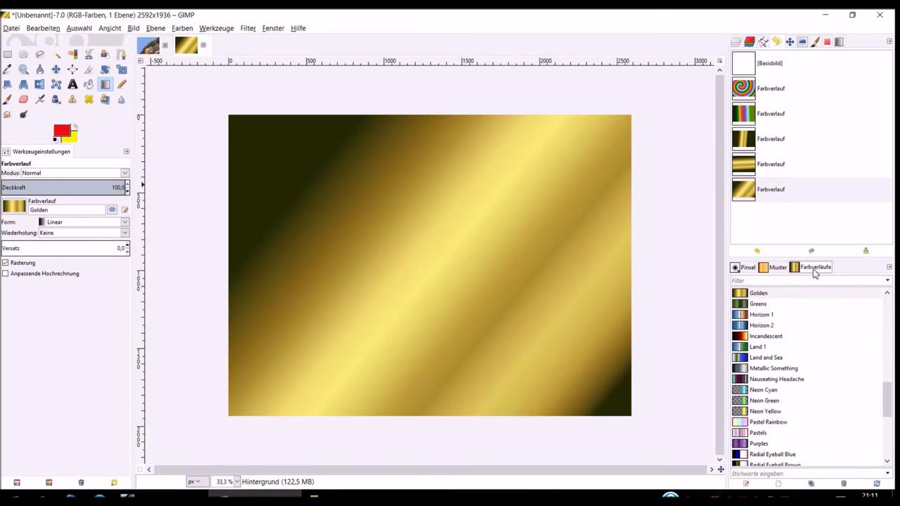
# Step: Pick the Blinds gradient and draw it diagonally across the canvas
pyautogui.moveTo(887, 399); pyautogui.dragTo(888, 314)
pyautogui.click(759, 390)
pyautogui.moveTo(382, 233); pyautogui.dragTo(516, 277)
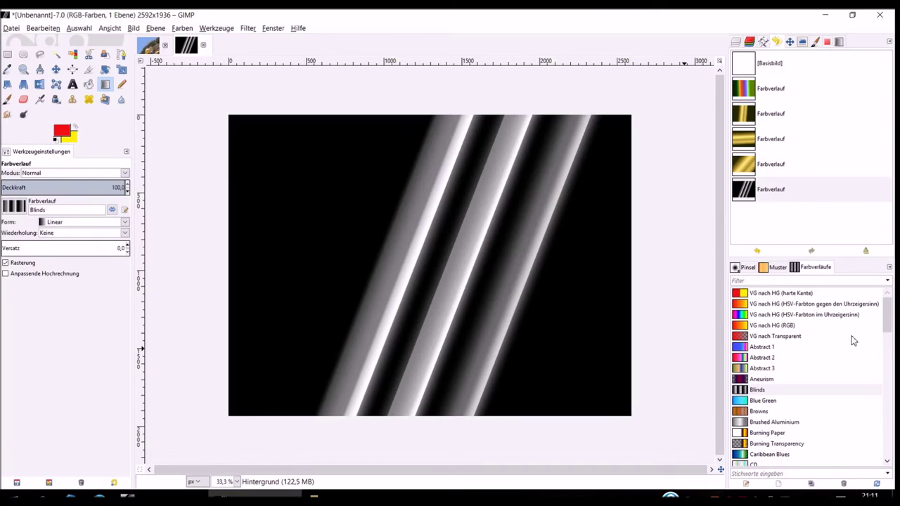
# Step: Show the Gradients dock, choose Abstract 2, and draw it left to right across the canvas
pyautogui.click(266, 28)
pyautogui.moveTo(305, 52)
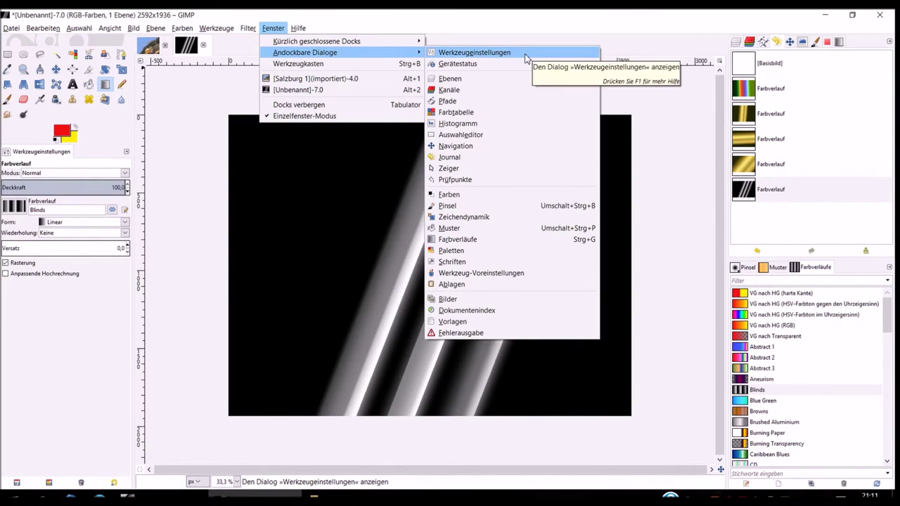
pyautogui.click(489, 243)
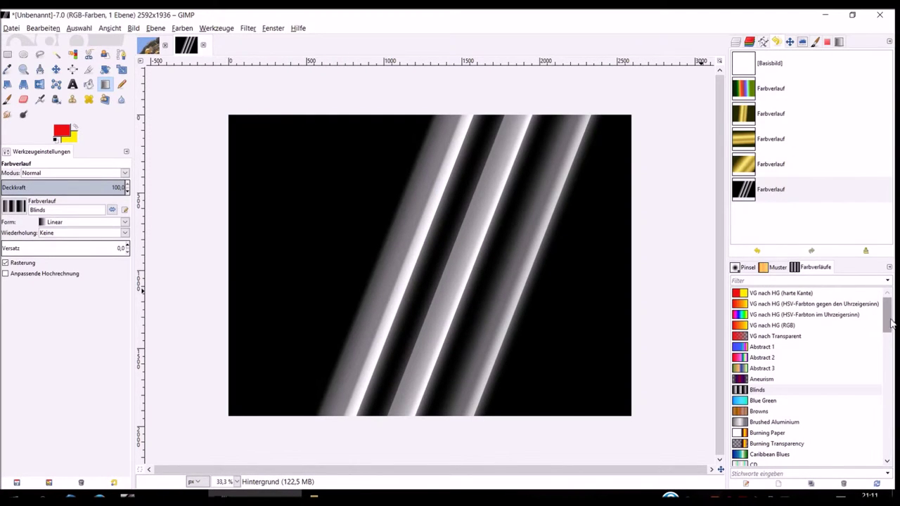
pyautogui.moveTo(890, 308)
pyautogui.mouseDown()
pyautogui.moveTo(890, 352)
pyautogui.moveTo(895, 309)
pyautogui.mouseUp()
pyautogui.click(772, 357)
pyautogui.moveTo(293, 263); pyautogui.dragTo(459, 255)
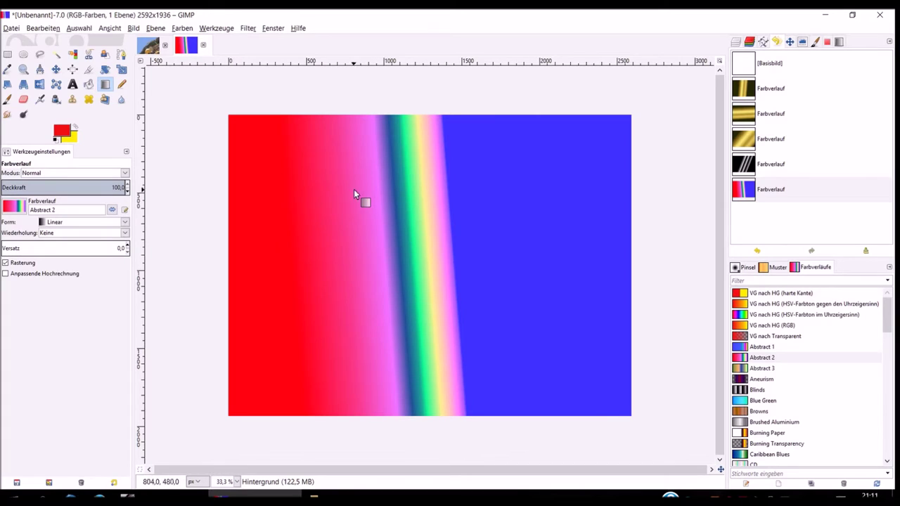
pyautogui.click(149, 46)
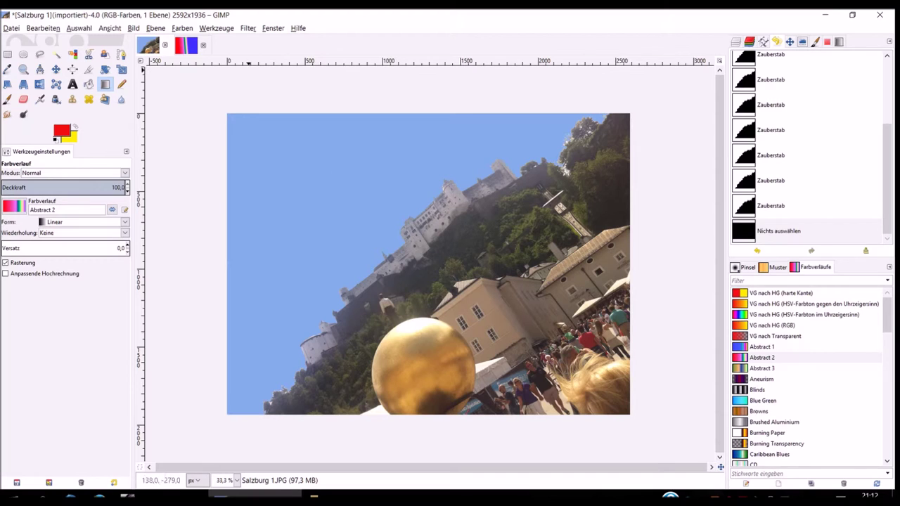
# Step: Select the Salzburg sky with Fuzzy Select, then set the gradient tool to VG nach HG (RGB)
pyautogui.click(56, 55)
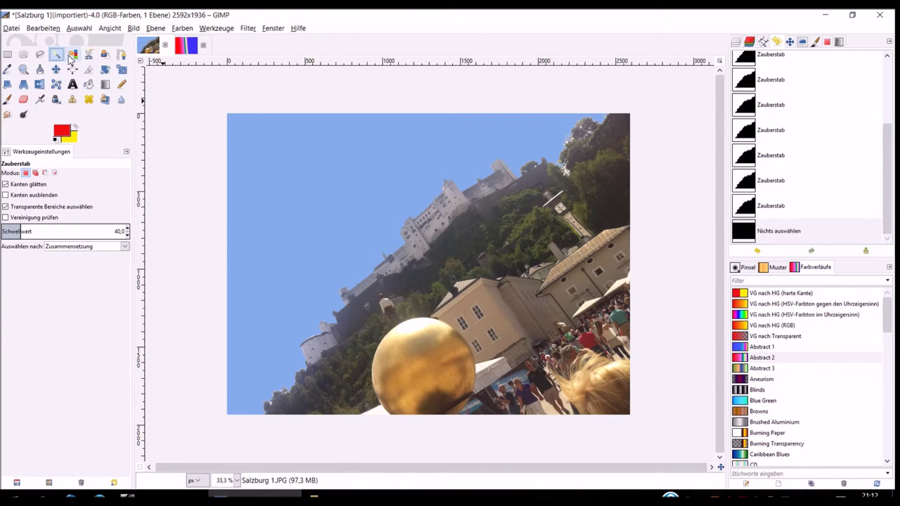
pyautogui.click(303, 171)
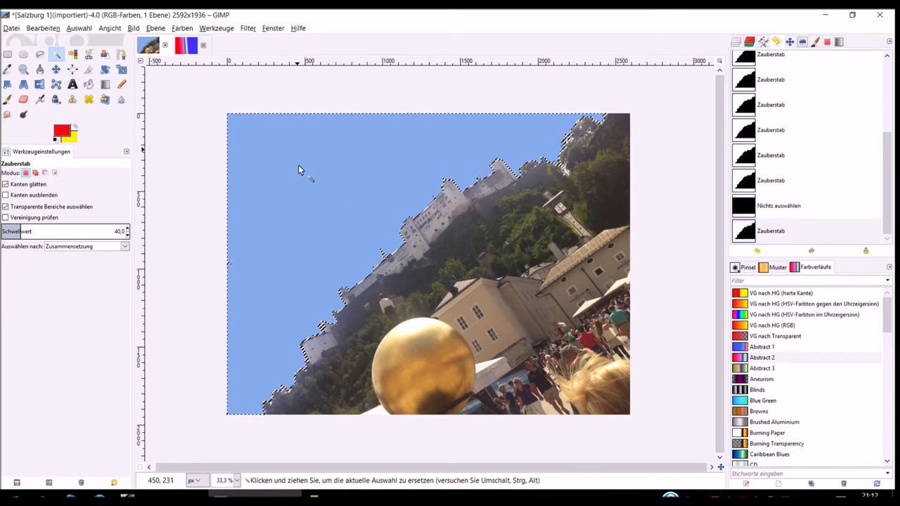
pyautogui.click(105, 83)
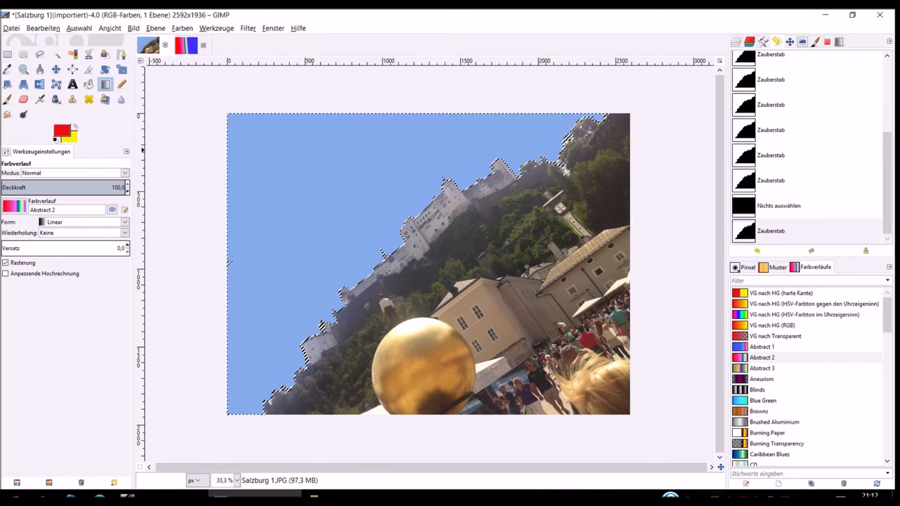
pyautogui.click(13, 206)
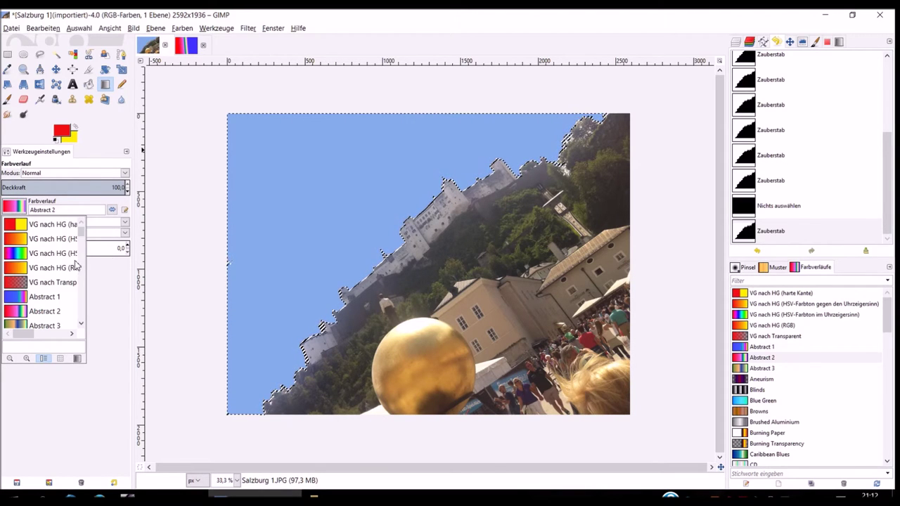
pyautogui.press('Escape')
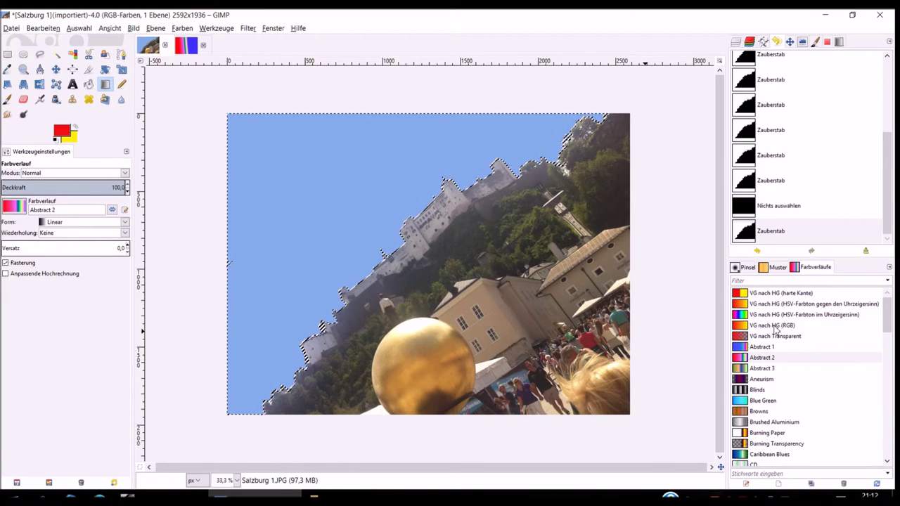
pyautogui.click(783, 325)
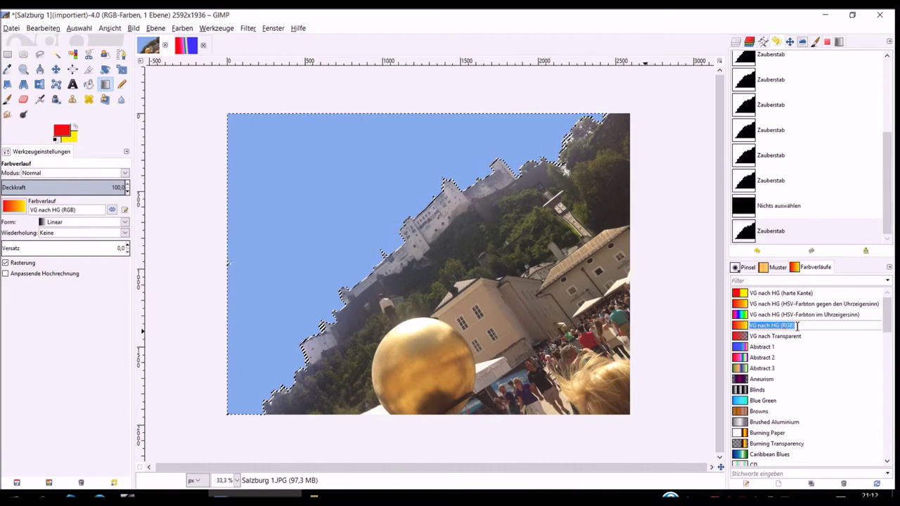
pyautogui.click(773, 337)
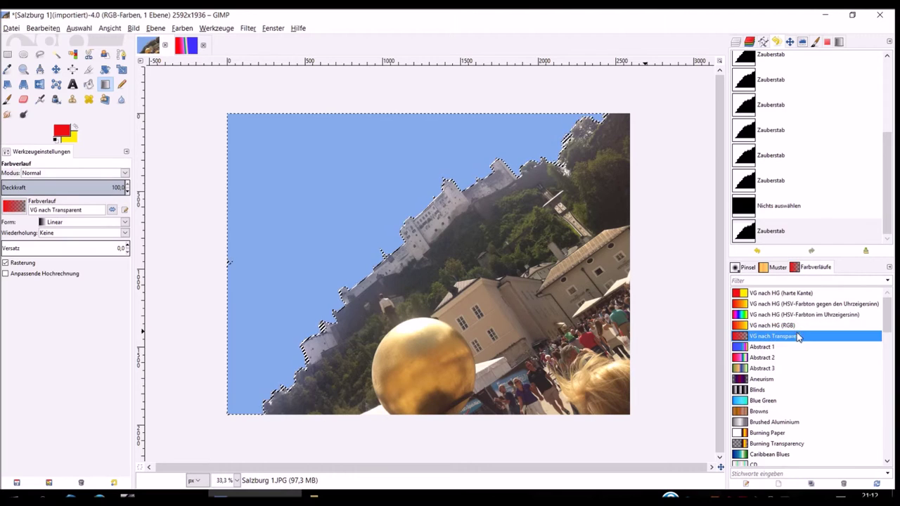
pyautogui.click(753, 326)
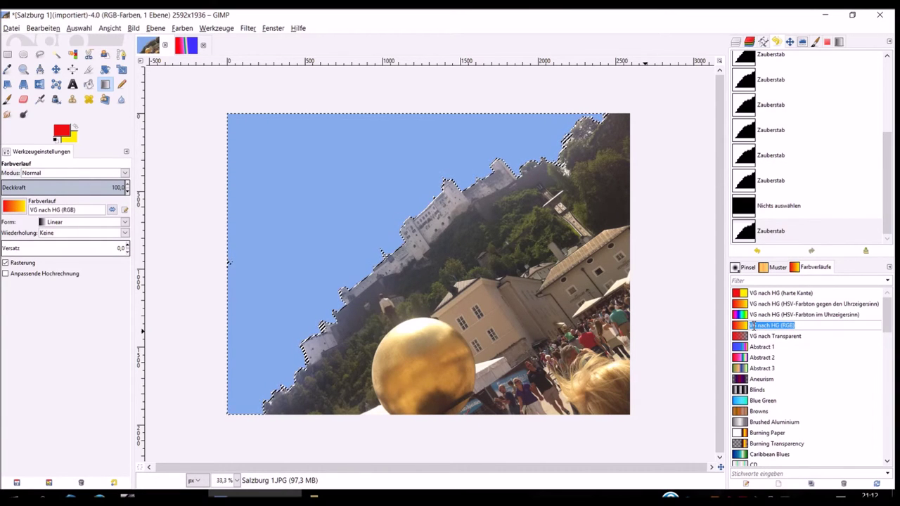
pyautogui.click(773, 336)
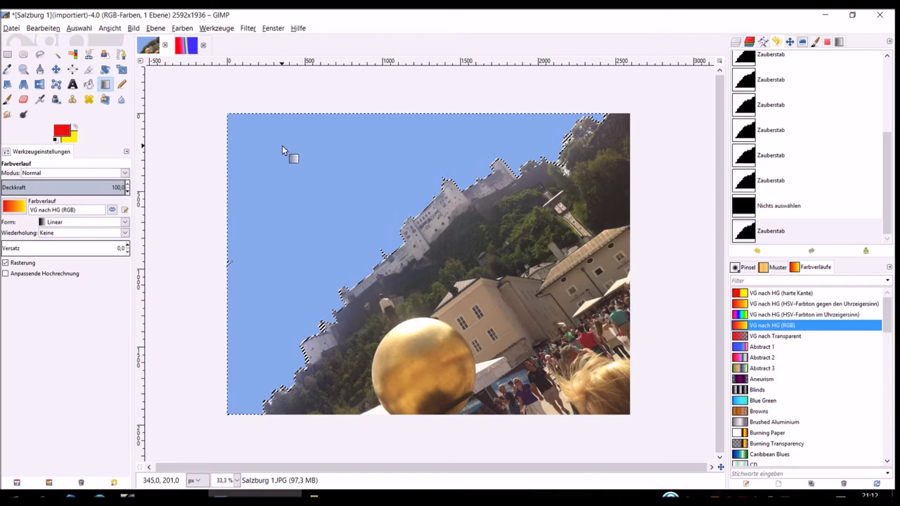
# Step: Fill the selected sky with a diagonal red-to-yellow gradient, then change the foreground colour to blue
pyautogui.moveTo(243, 132); pyautogui.dragTo(337, 231)
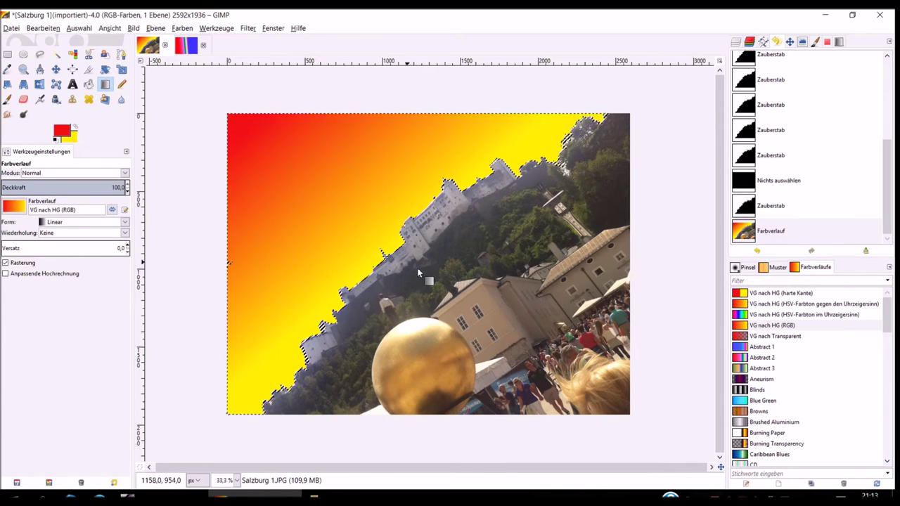
pyautogui.click(59, 137)
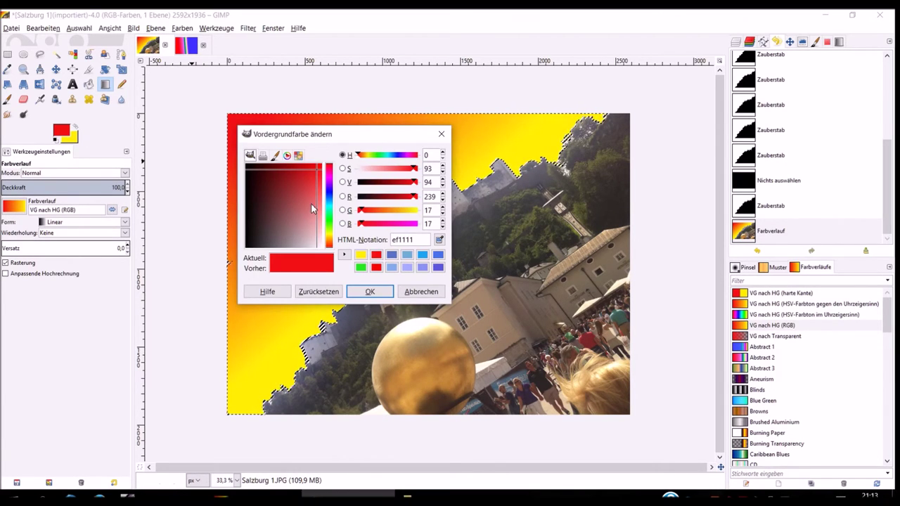
pyautogui.moveTo(335, 196)
pyautogui.mouseDown()
pyautogui.moveTo(296, 196)
pyautogui.moveTo(311, 207)
pyautogui.mouseUp()
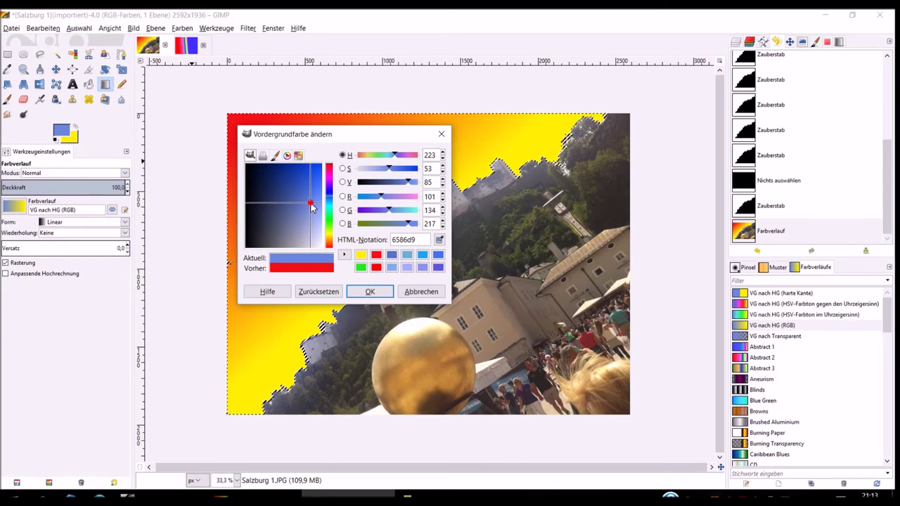
pyautogui.click(368, 292)
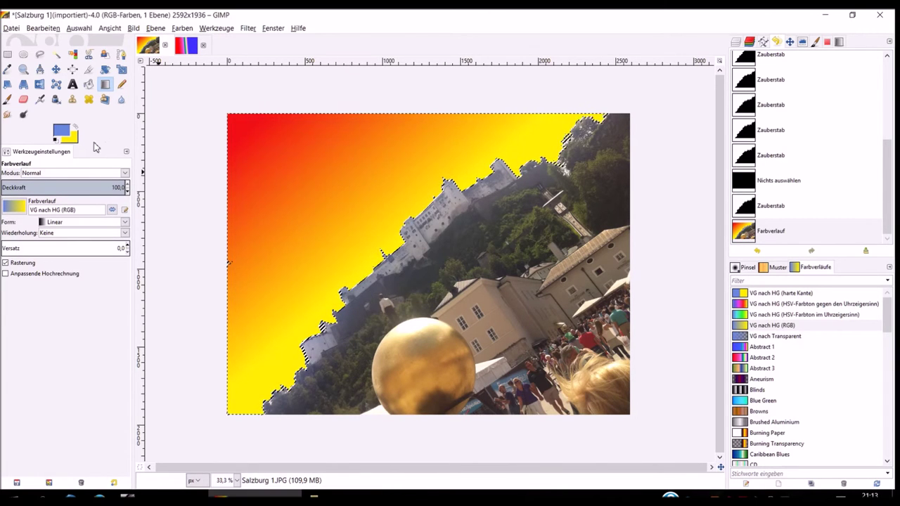
# Step: Set the background colour to light blue and blend a blue gradient across the selected sky
pyautogui.click(75, 140)
pyautogui.click(330, 205)
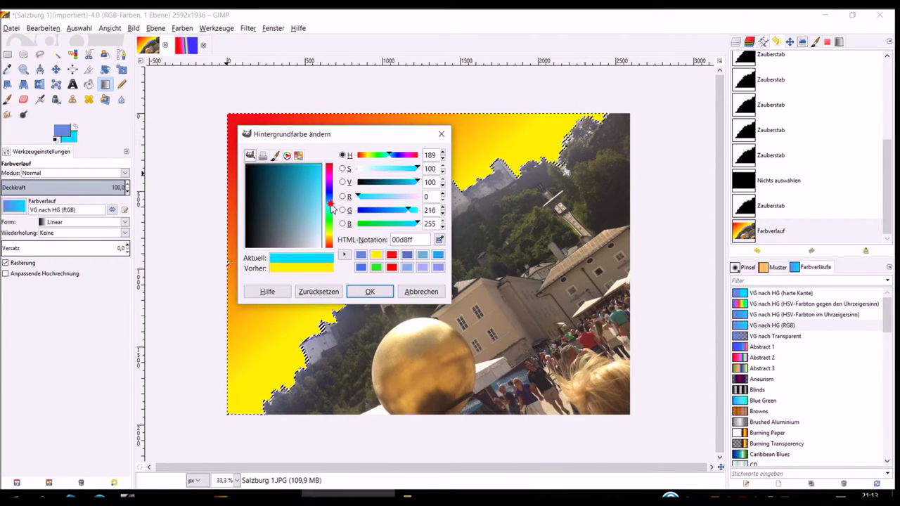
pyautogui.moveTo(331, 208); pyautogui.dragTo(331, 202)
pyautogui.click(305, 198)
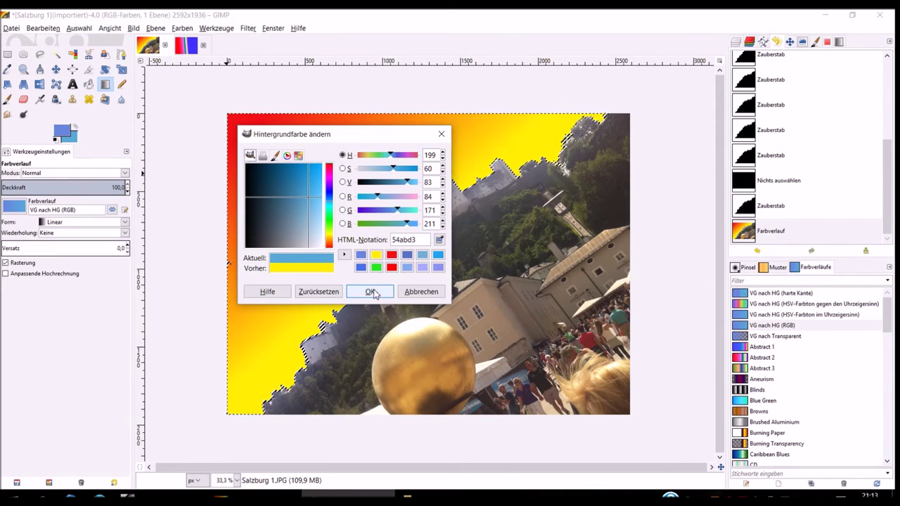
pyautogui.click(369, 292)
pyautogui.moveTo(240, 124)
pyautogui.mouseDown()
pyautogui.moveTo(352, 263)
pyautogui.moveTo(385, 273)
pyautogui.mouseUp()
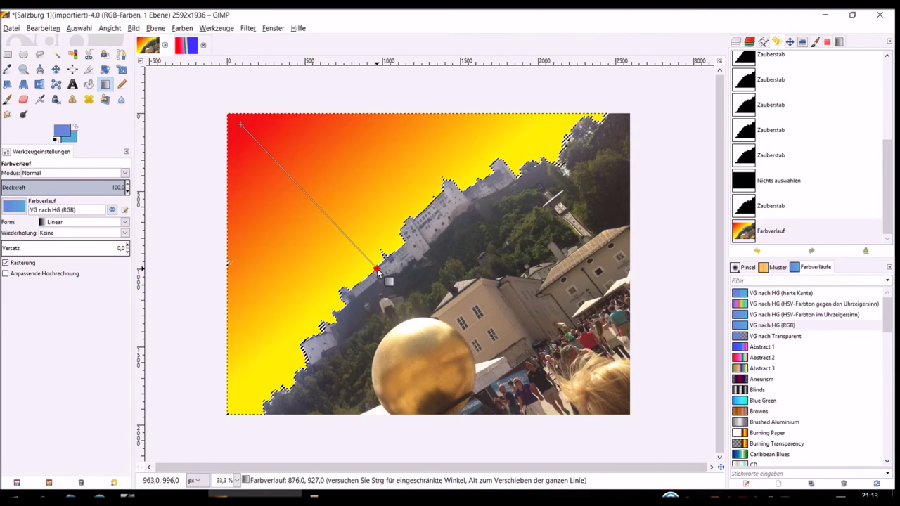
pyautogui.moveTo(334, 224); pyautogui.dragTo(421, 270)
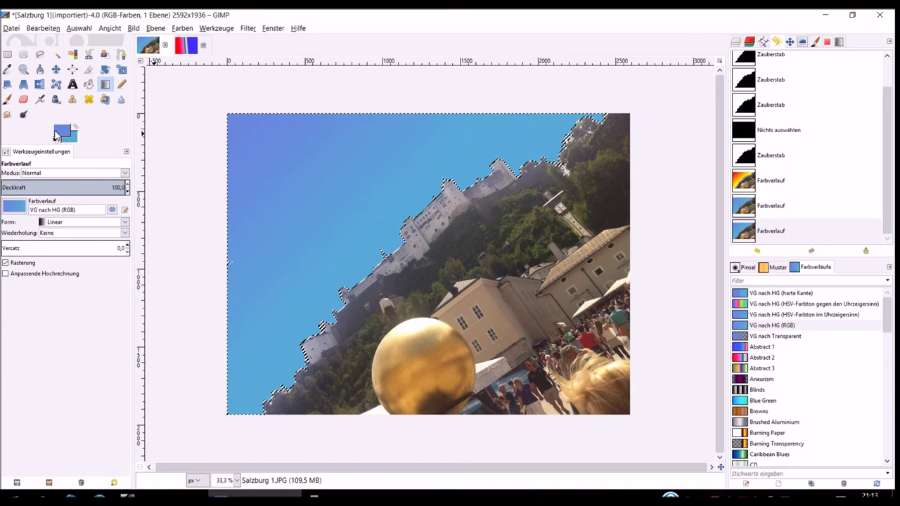
# Step: Change the background to a paler blue (8ab6ca) and redraw the sky gradient
pyautogui.click(73, 144)
pyautogui.click(306, 213)
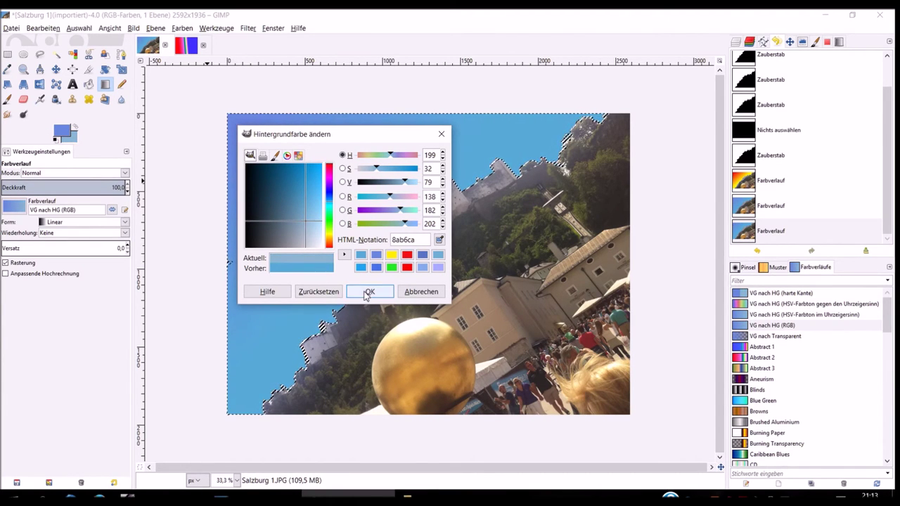
pyautogui.click(368, 291)
pyautogui.moveTo(322, 207); pyautogui.dragTo(413, 260)
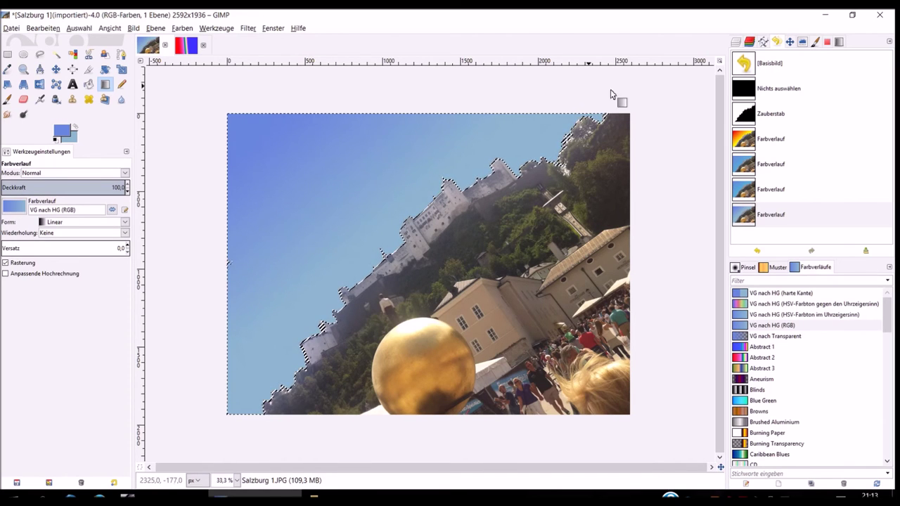
# Step: Clear the sky selection with Select > None
pyautogui.click(73, 29)
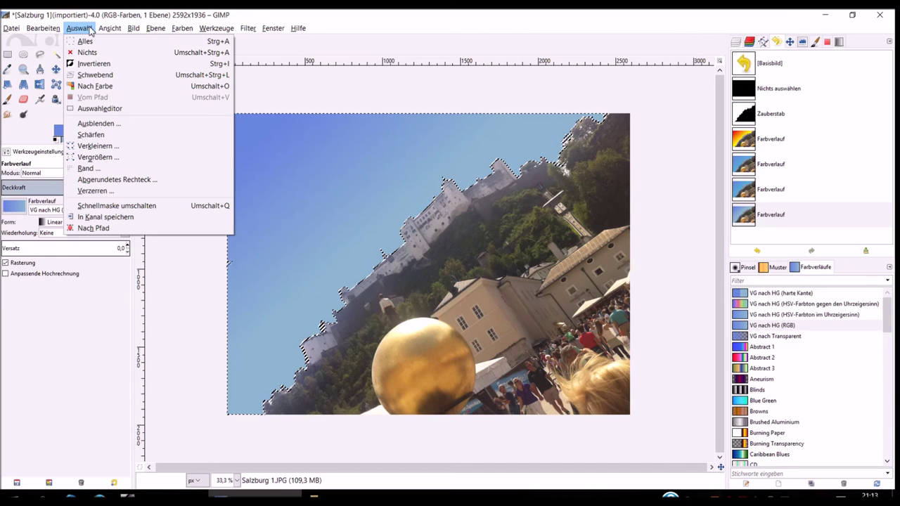
pyautogui.click(88, 52)
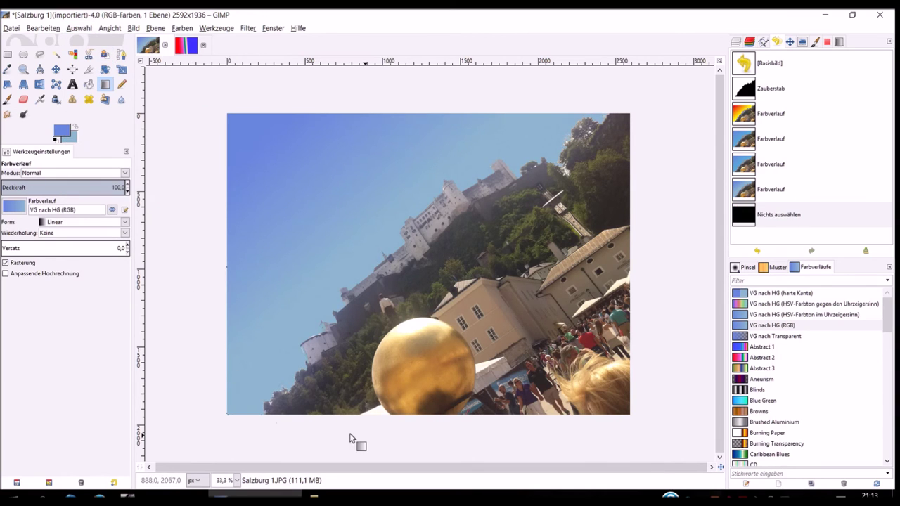